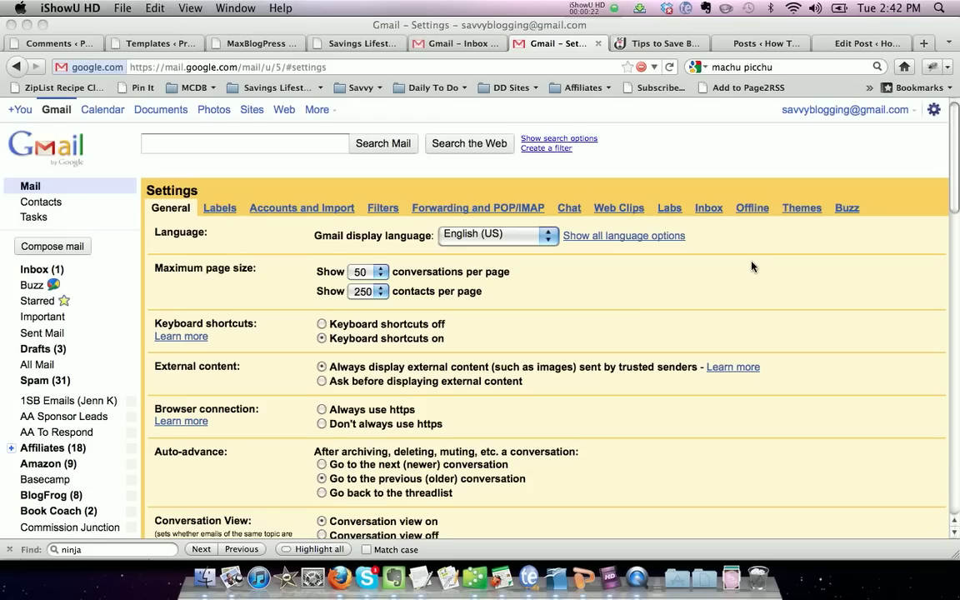
Open the Labs settings and review the enabled and available labs, including Canned Responses.
left_click(933, 116)
left_click(911, 142)
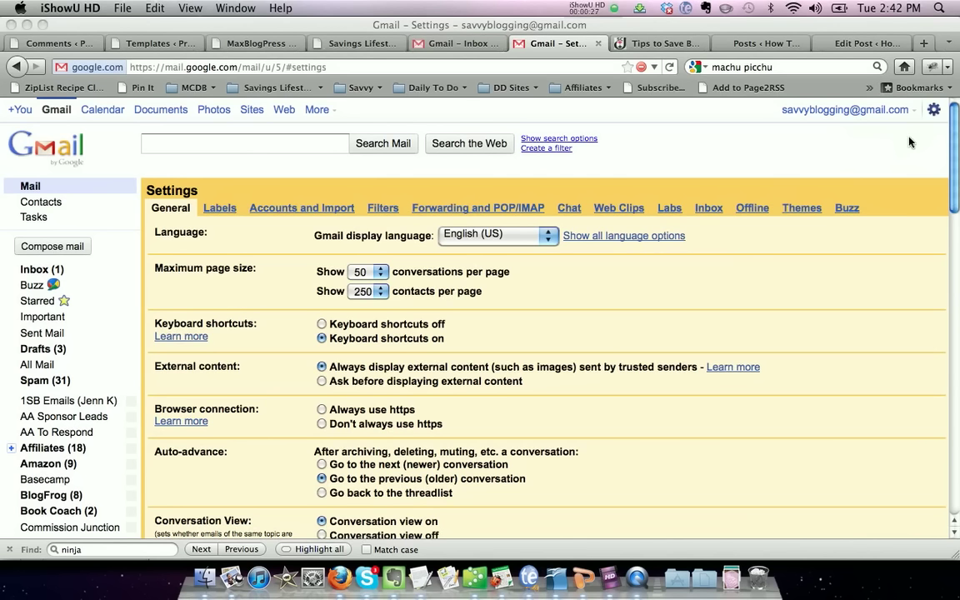
left_click(671, 208)
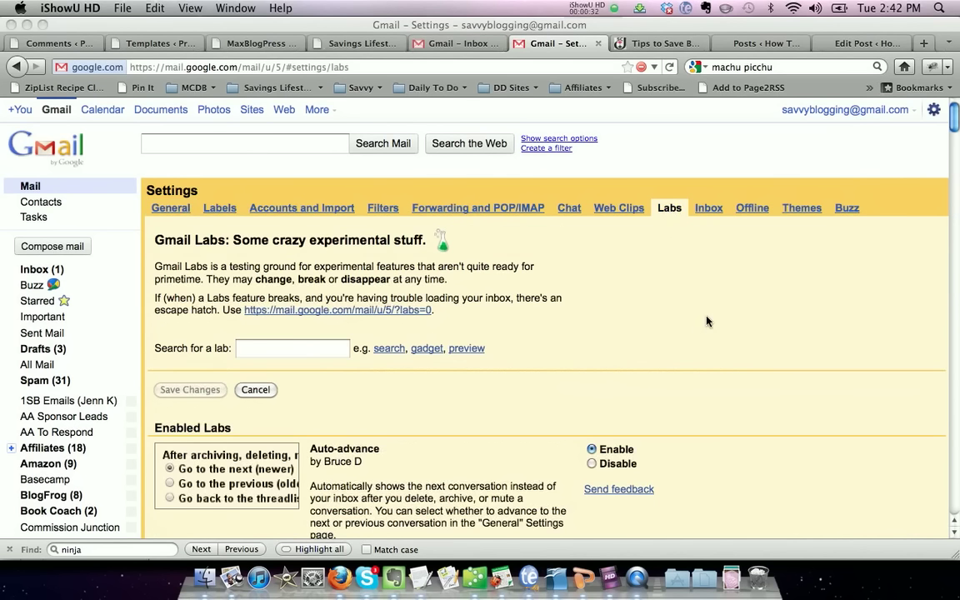
scroll(707, 320, "down", 5)
scroll(706, 321, "down", 3)
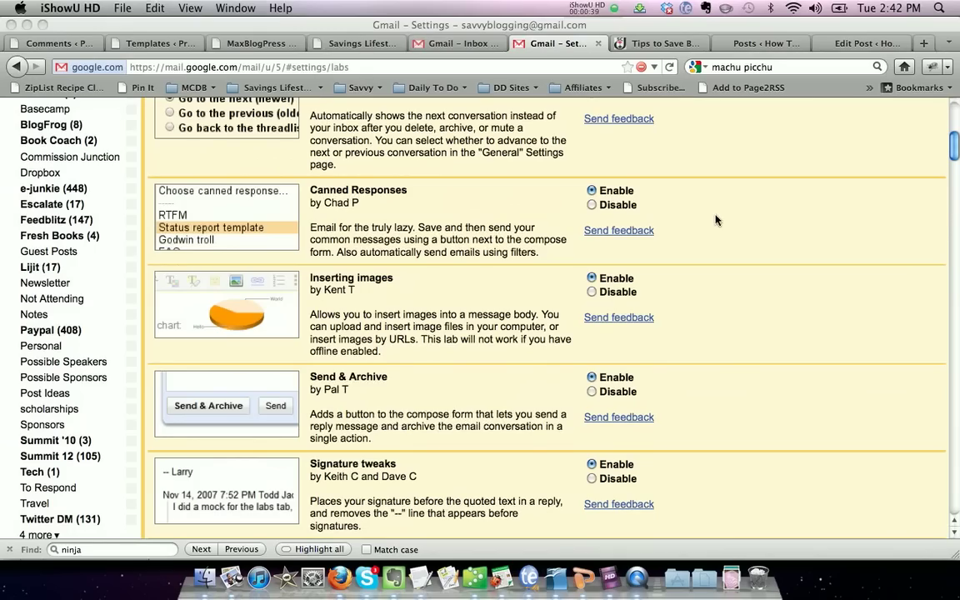
scroll(715, 220, "down", 10)
scroll(715, 220, "down", 20)
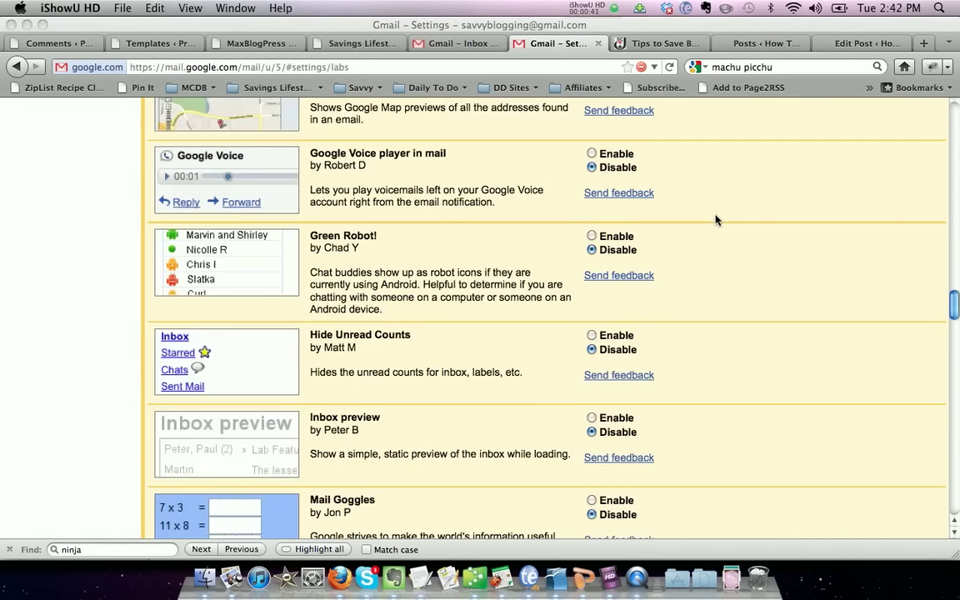
scroll(716, 220, "down", 15)
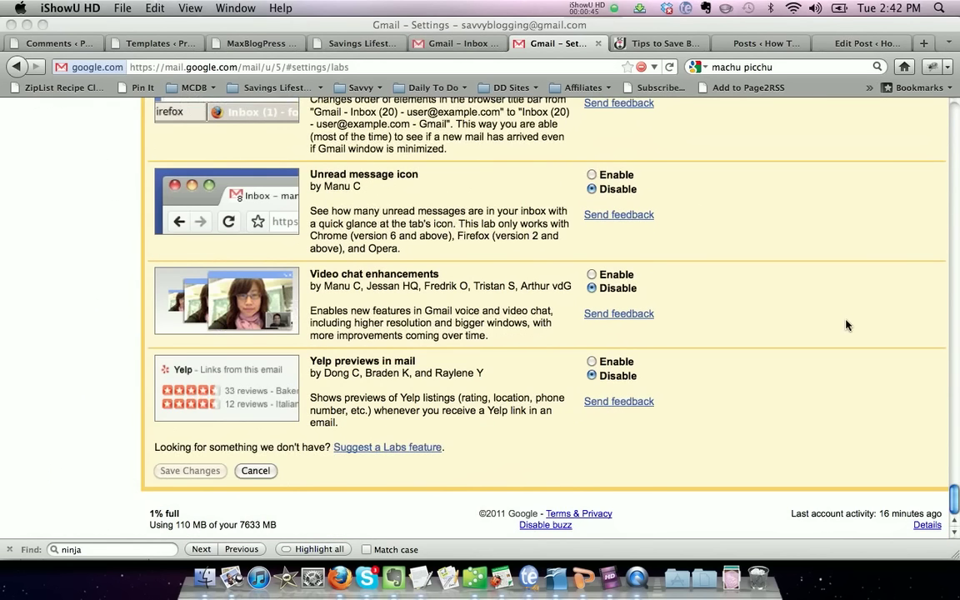
scroll(846, 325, "up", 20)
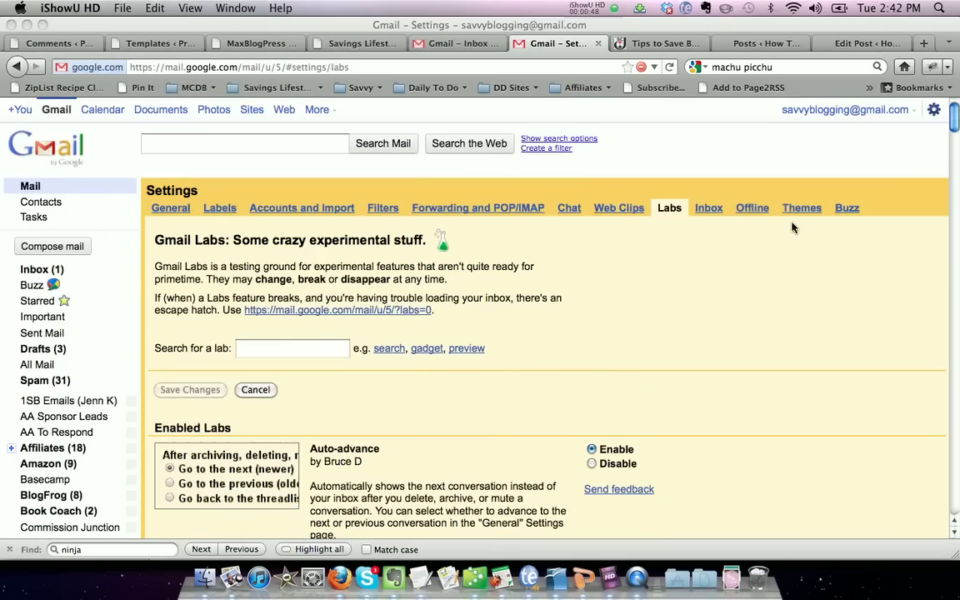
Compose a new email with the subject "Test Canned Response #1" and the body text "Test canned response without updates." above the signature.
left_click(81, 248)
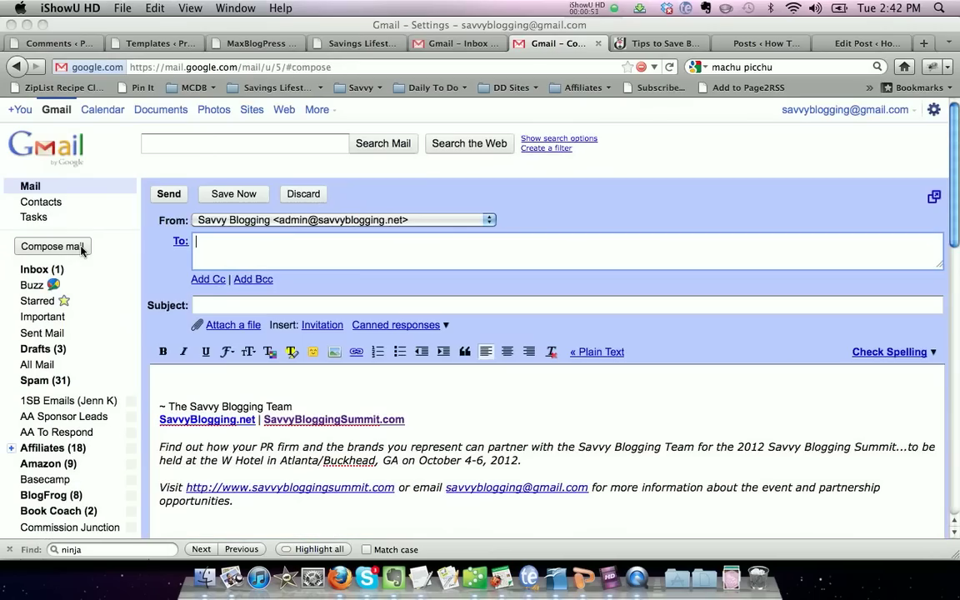
left_click(314, 306)
type("Test Canne")
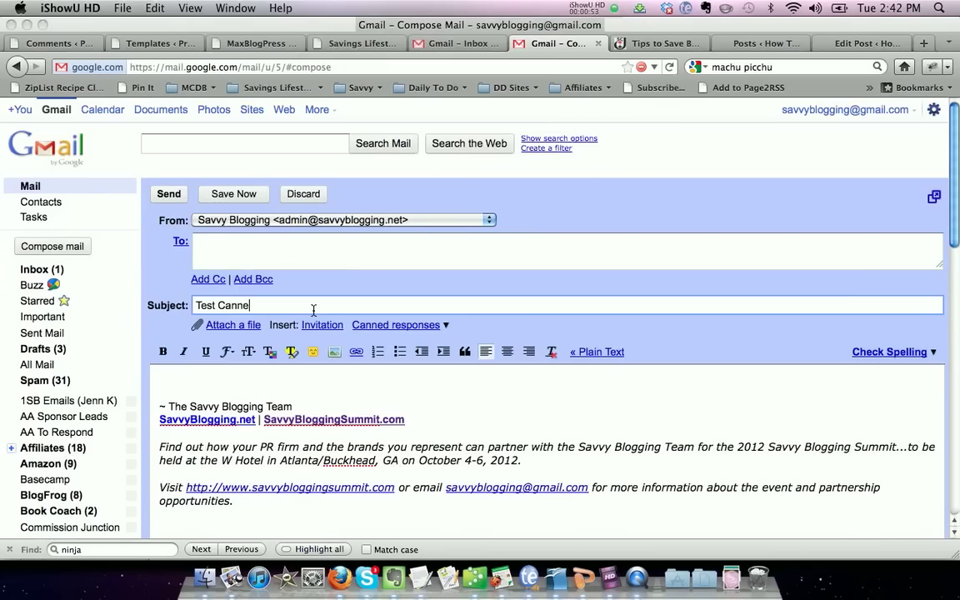
type("d Response #1")
key("Tab")
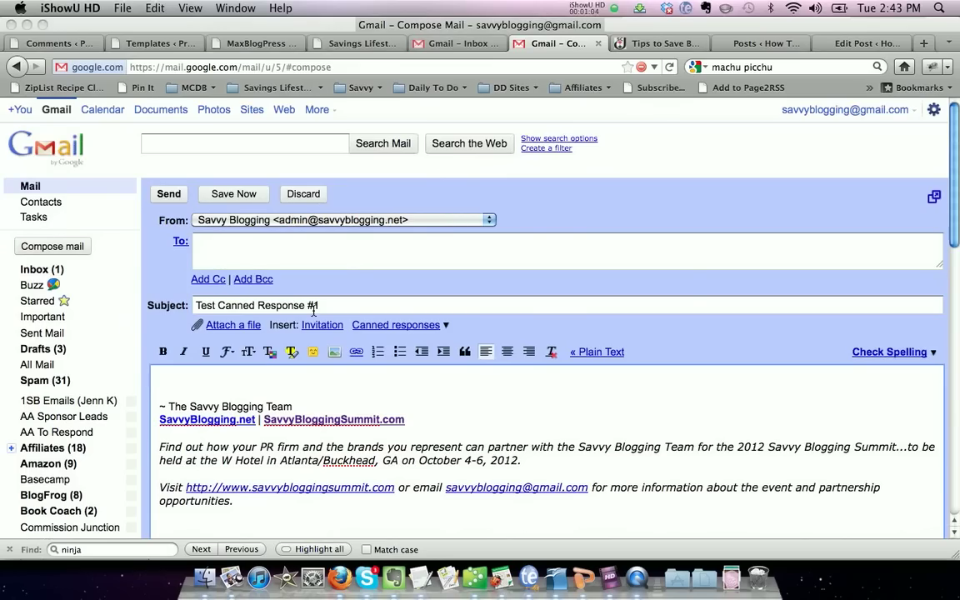
type("Test canned response")
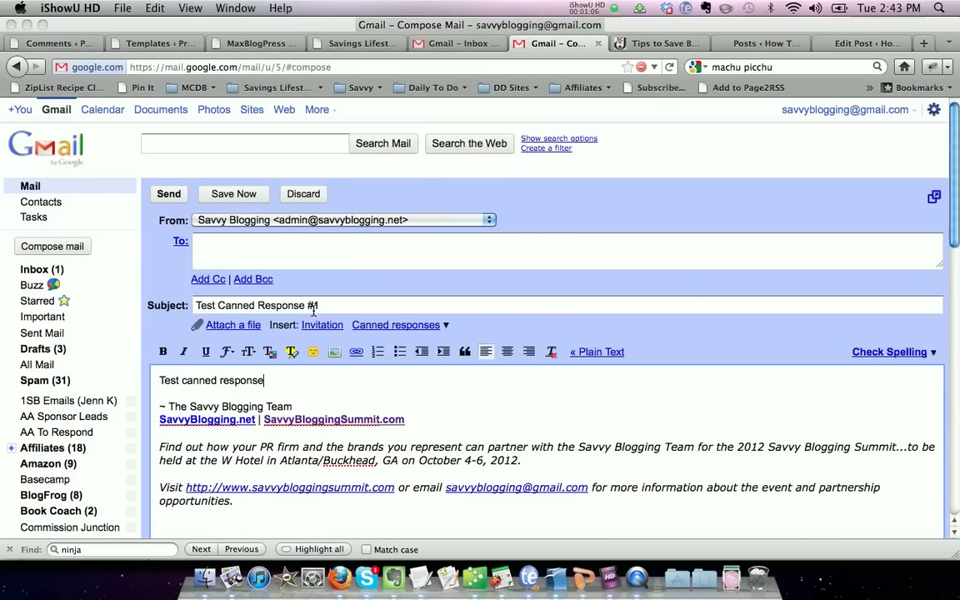
type(" without updates.")
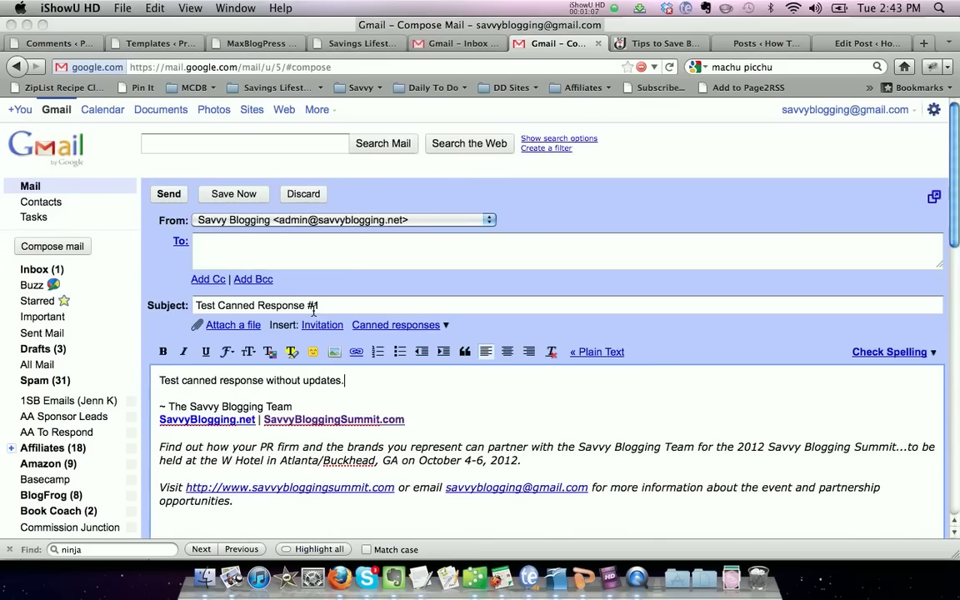
Save the message as a new canned response named "Test Canned Response #1" and save the email as a draft.
left_click(446, 328)
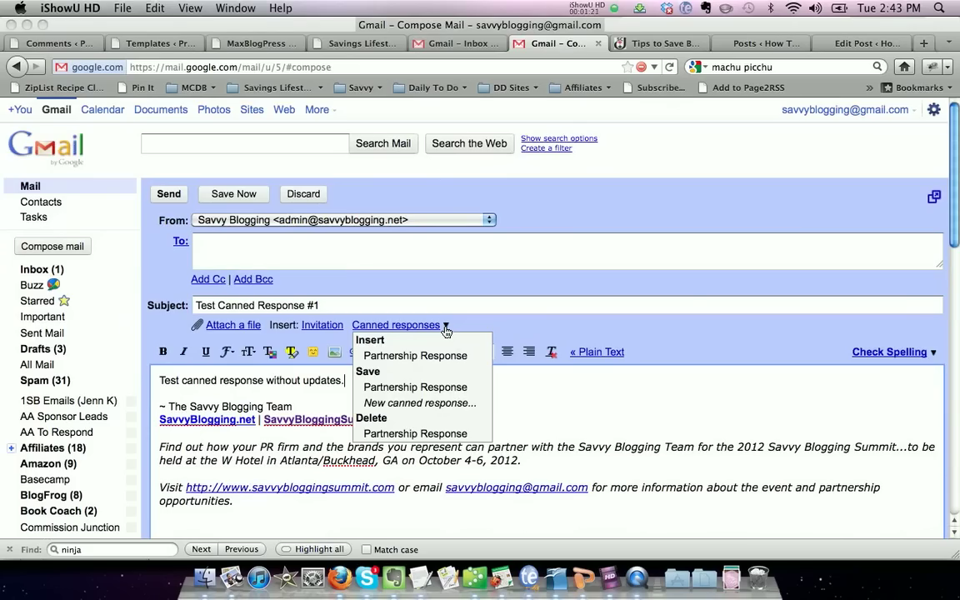
left_click(435, 403)
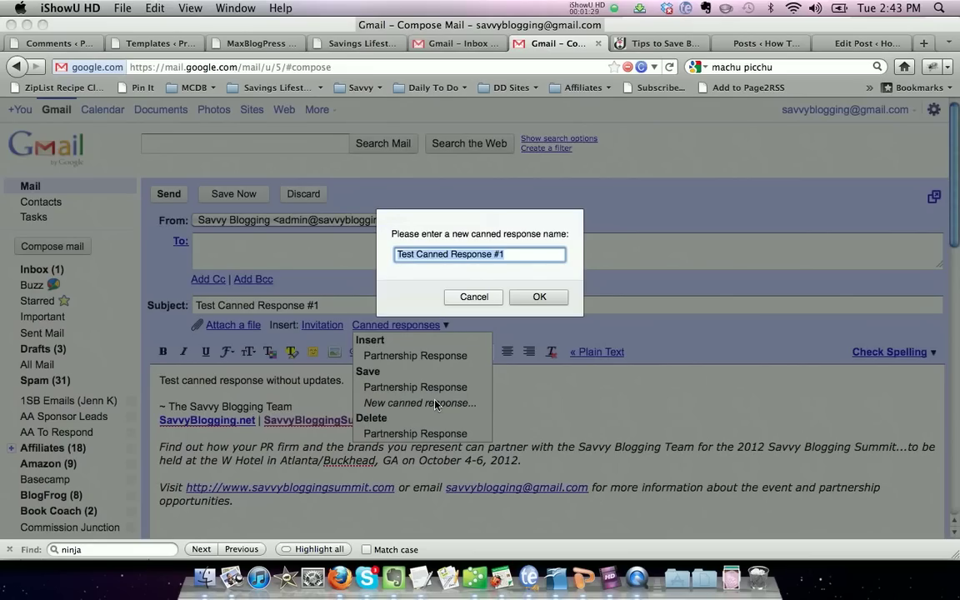
left_click(540, 298)
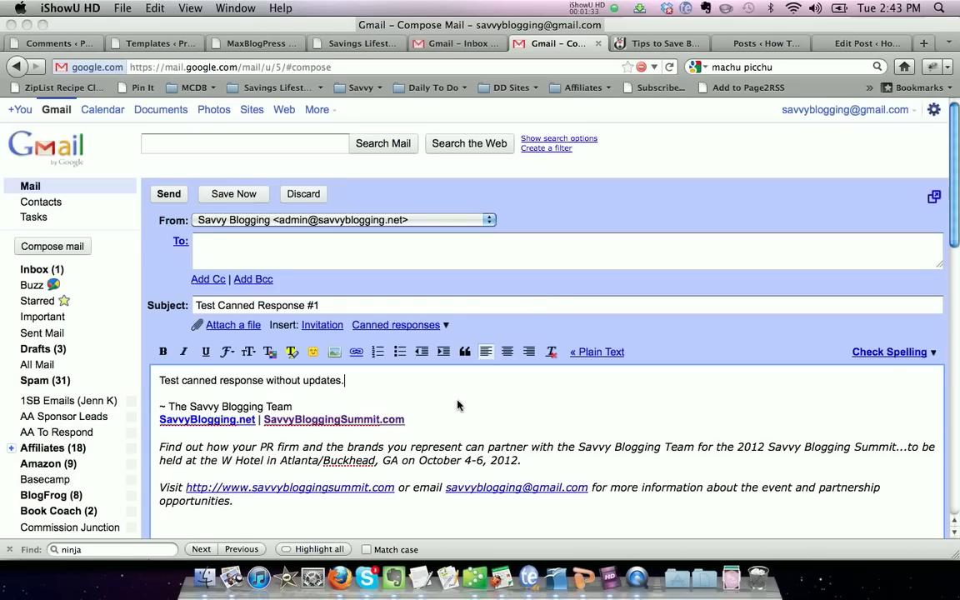
left_click(248, 192)
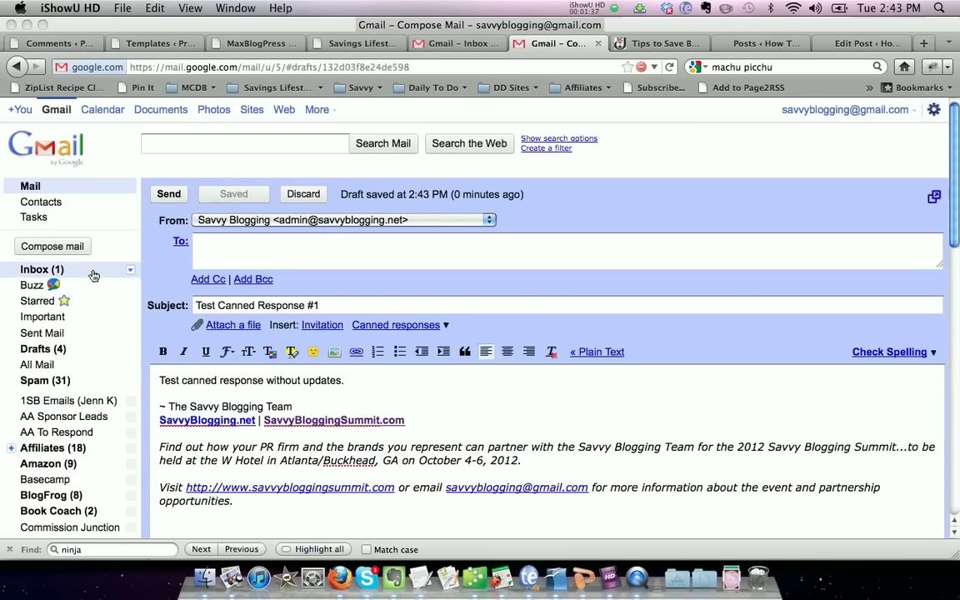
Try inserting the Test Canned Response #1 into a new email with the subject "Insert Canned Response", and discard that email.
left_click(79, 249)
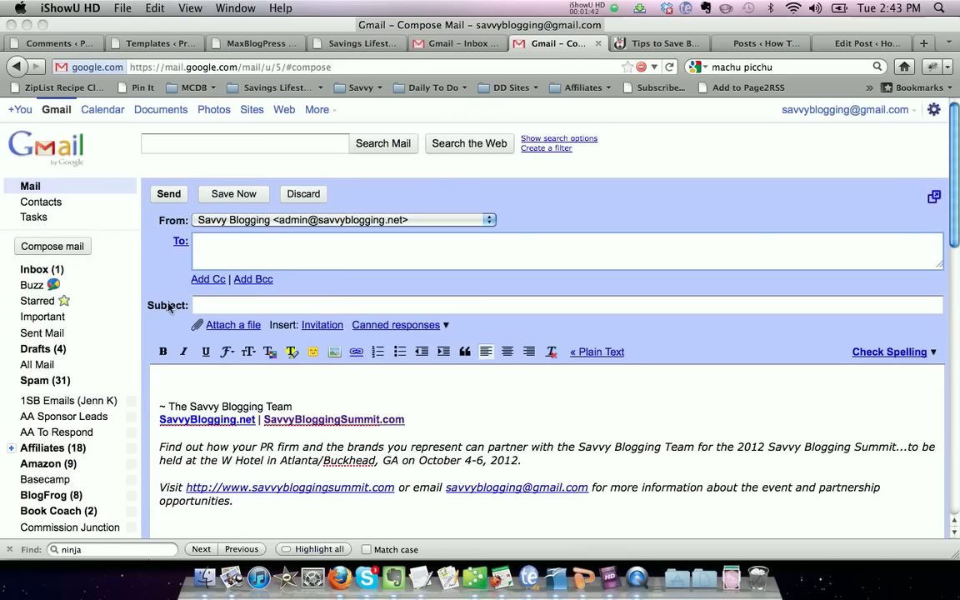
left_click(193, 305)
type("Ins")
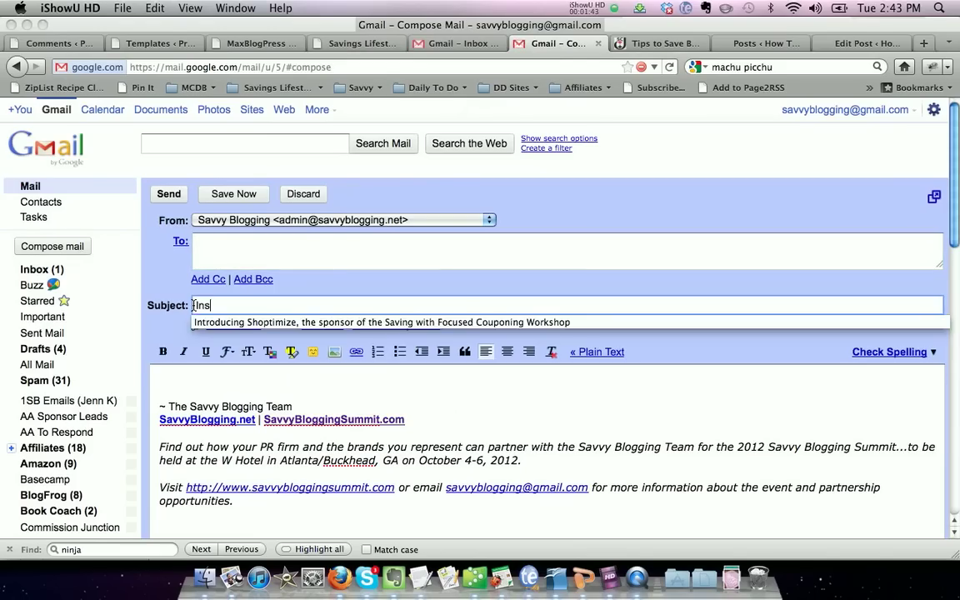
type("ert Canned Response")
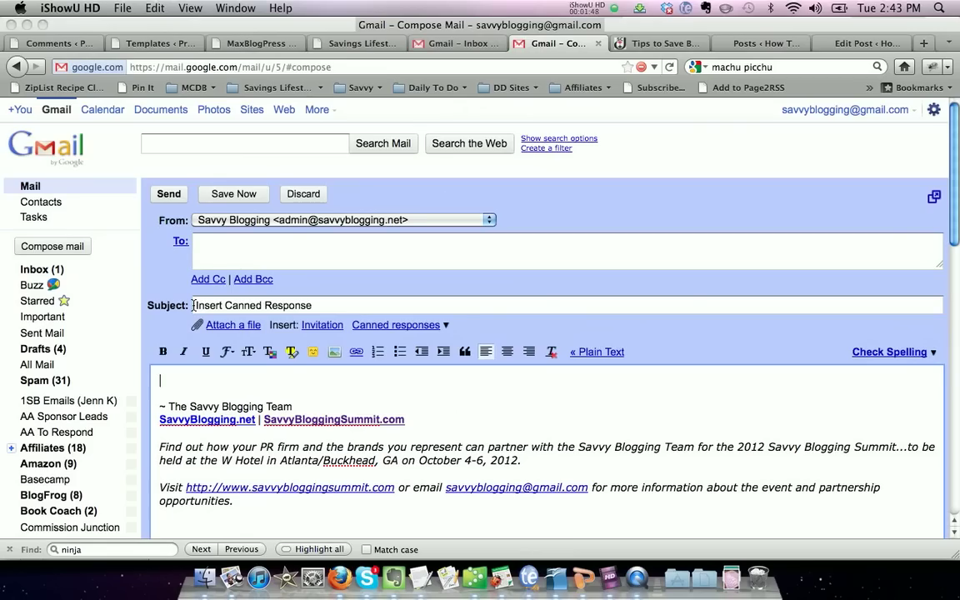
left_click(446, 327)
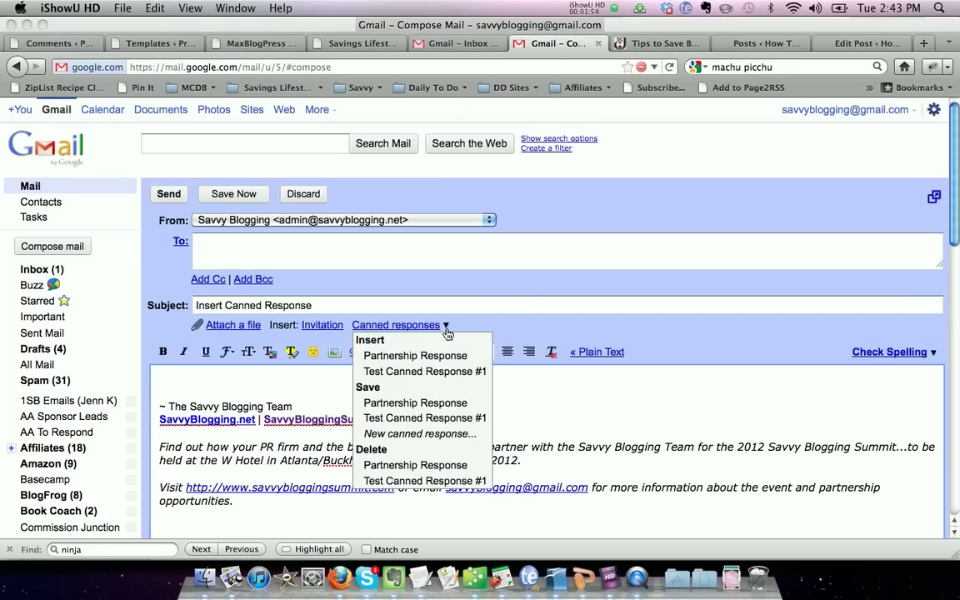
left_click(433, 372)
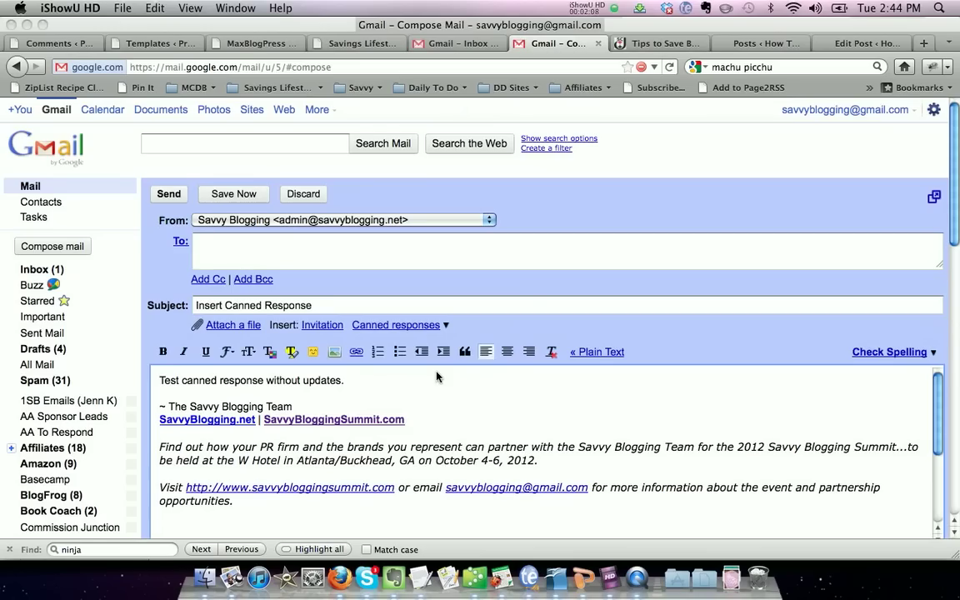
left_click(291, 194)
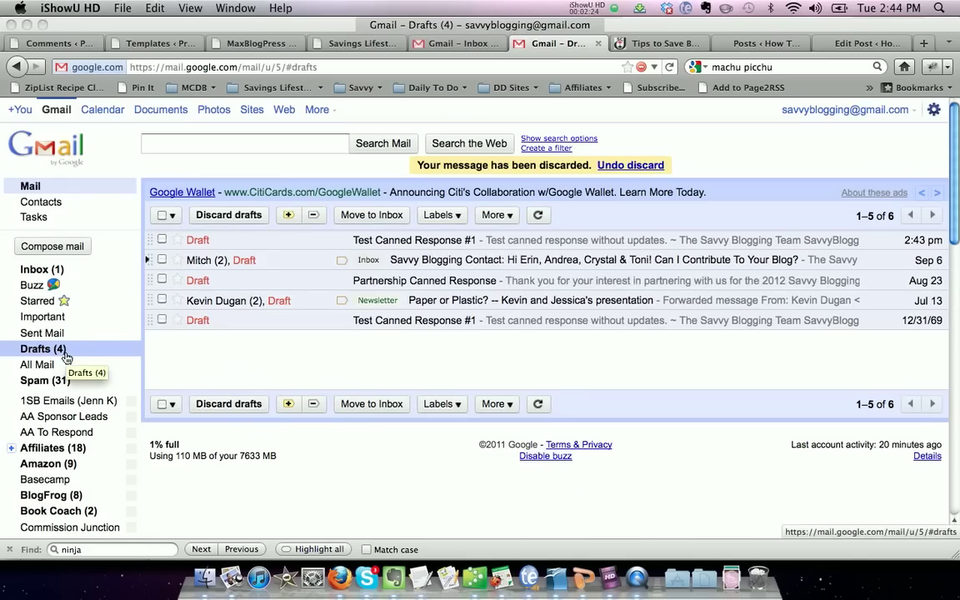
Open the newest Test Canned Response #1 draft and replace its first body line with "Edited data for canned response.".
left_click(384, 242)
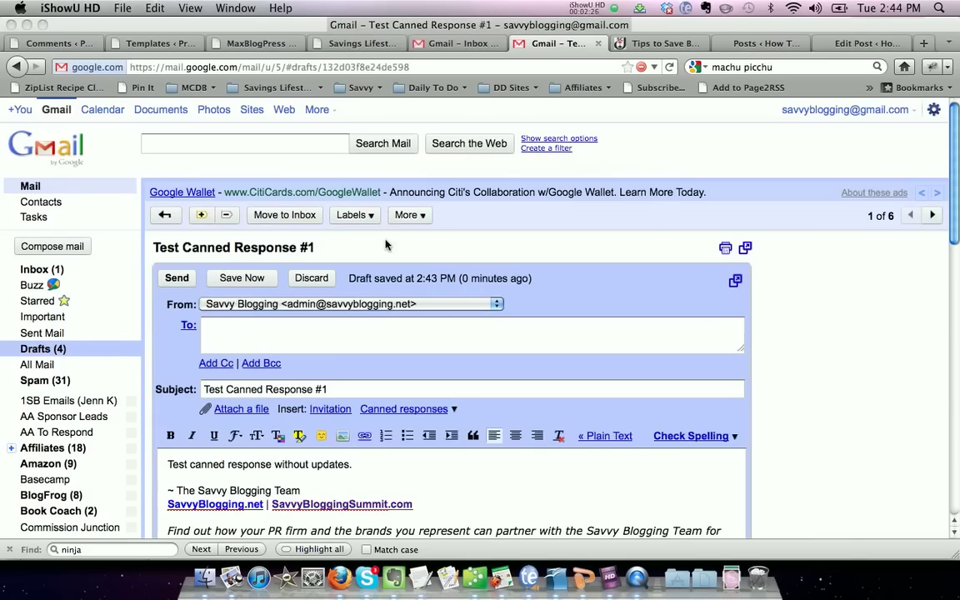
scroll(465, 469, "down", 3)
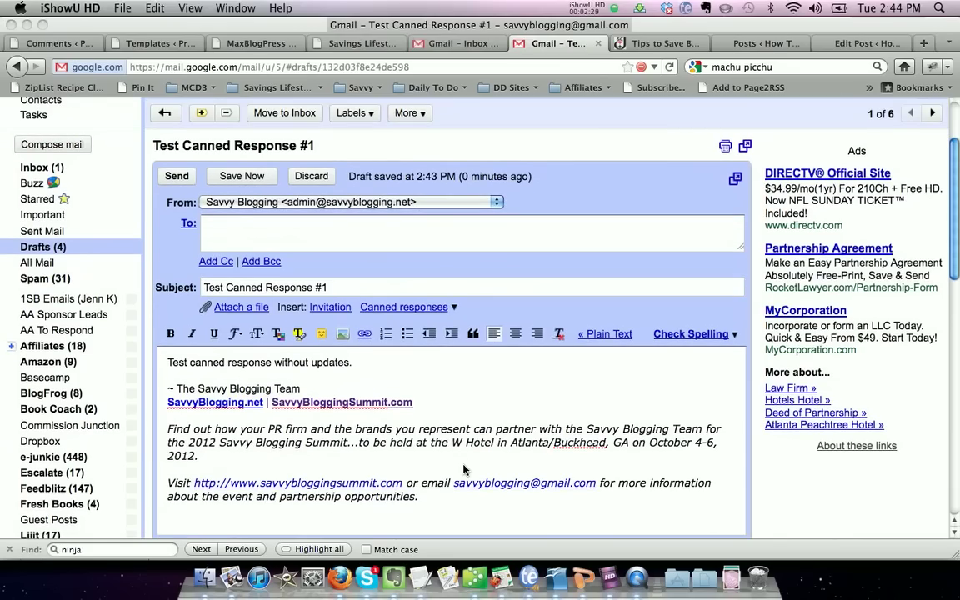
triple_click(413, 357)
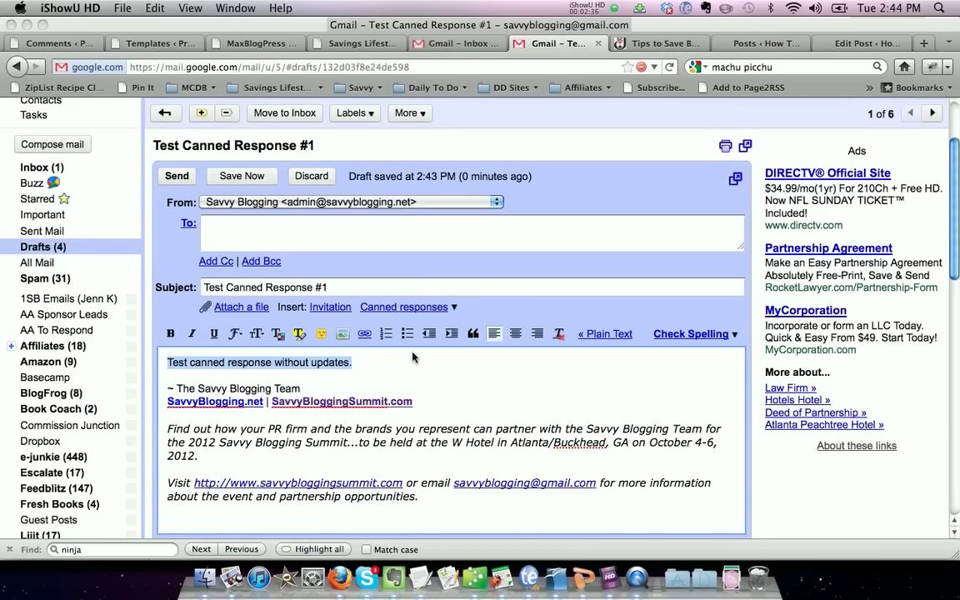
type("Edited d")
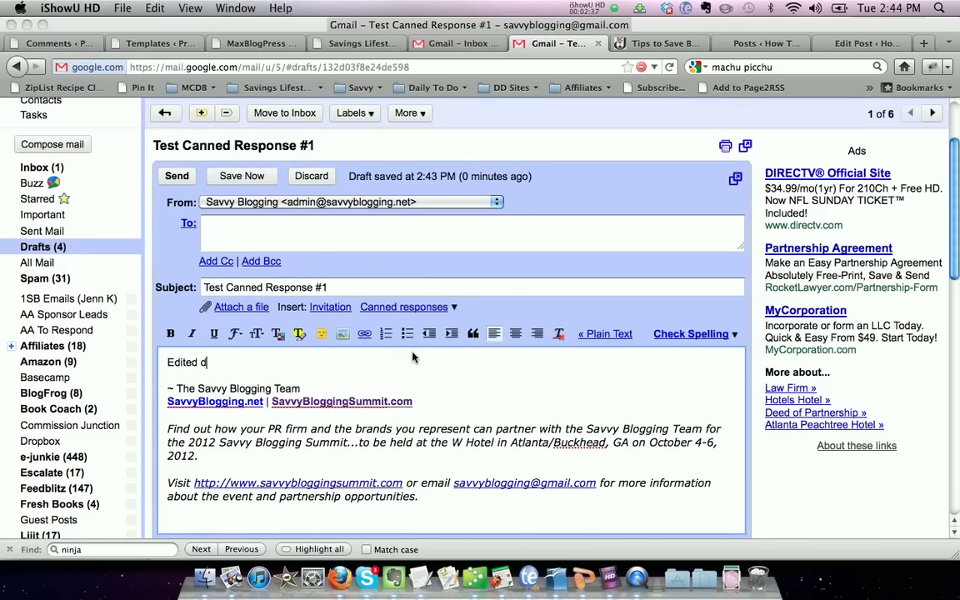
type("ata for canned respons")
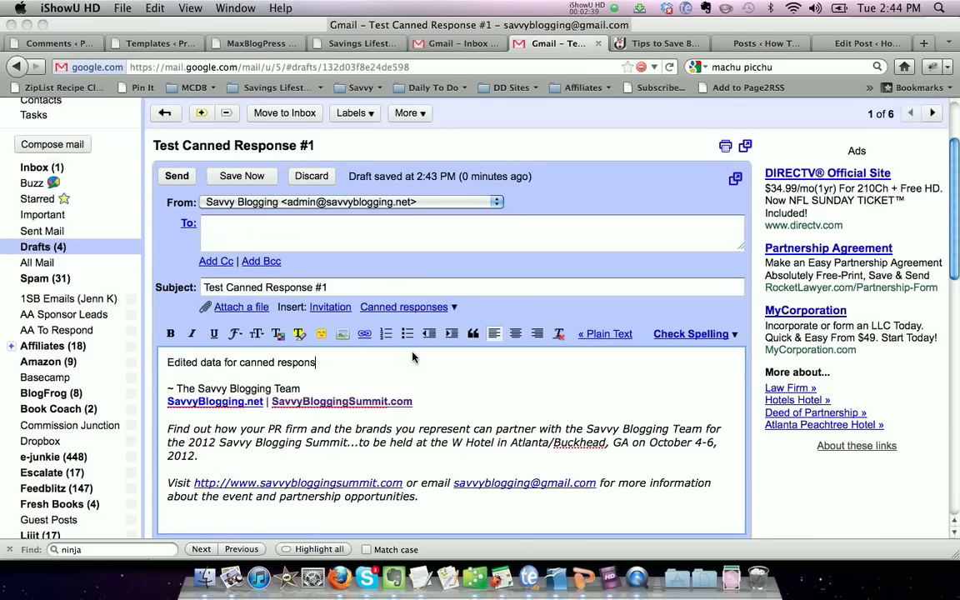
type("e.")
Overwrite the saved canned response Test Canned Response #1 with the edited message and save the draft.
left_click(453, 308)
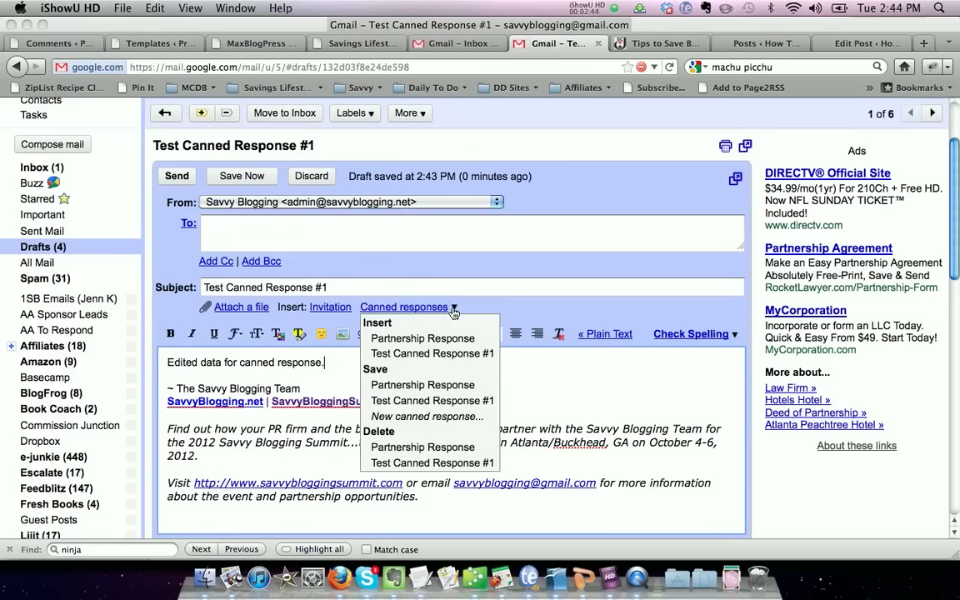
left_click(446, 403)
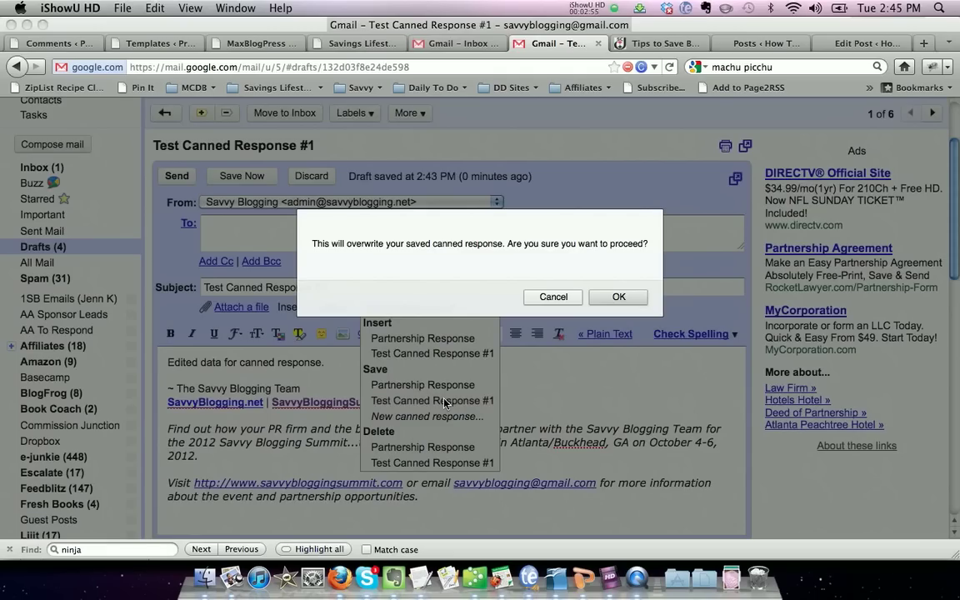
left_click(628, 302)
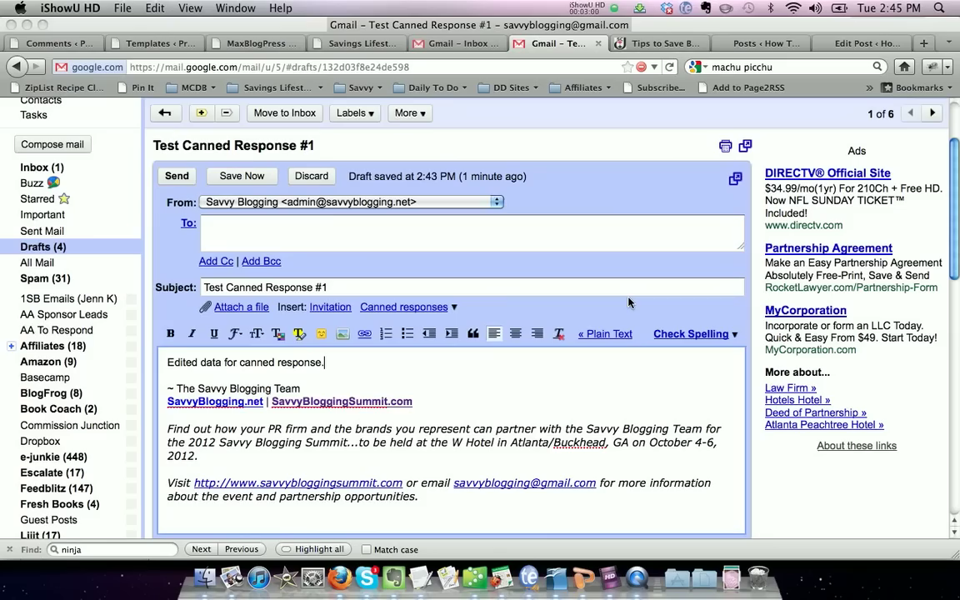
left_click(252, 176)
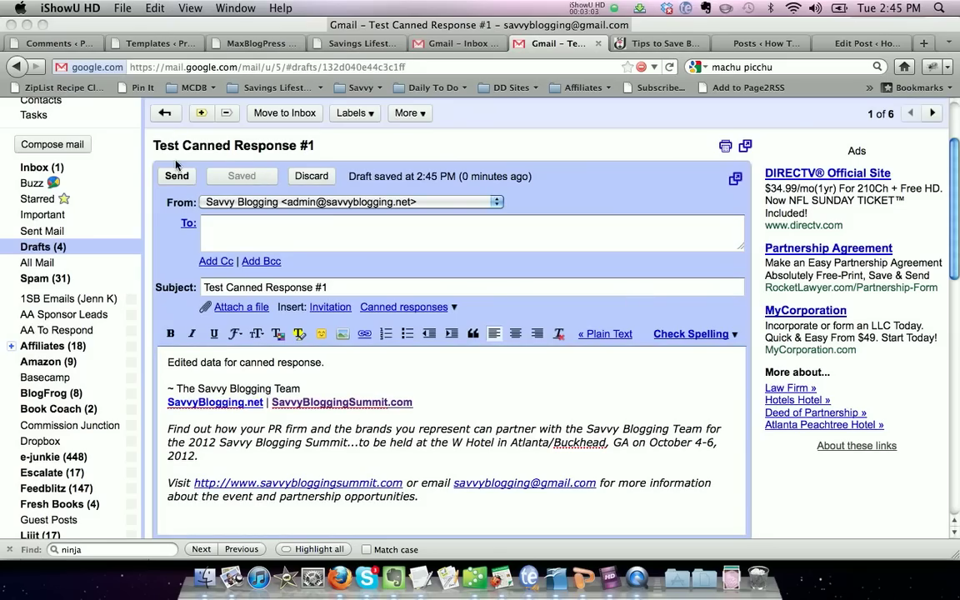
Start a new blank email.
left_click(79, 142)
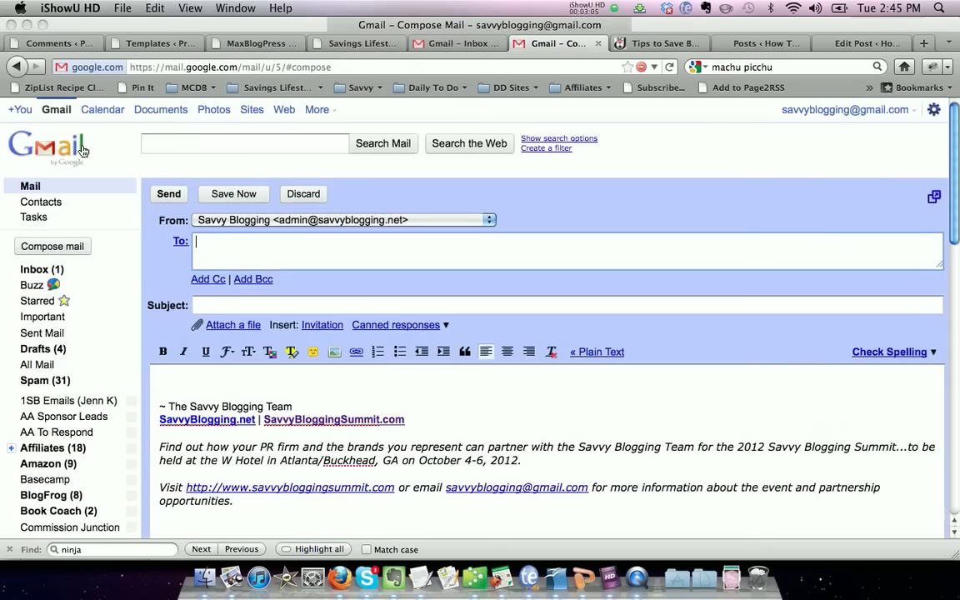
key("Tab")
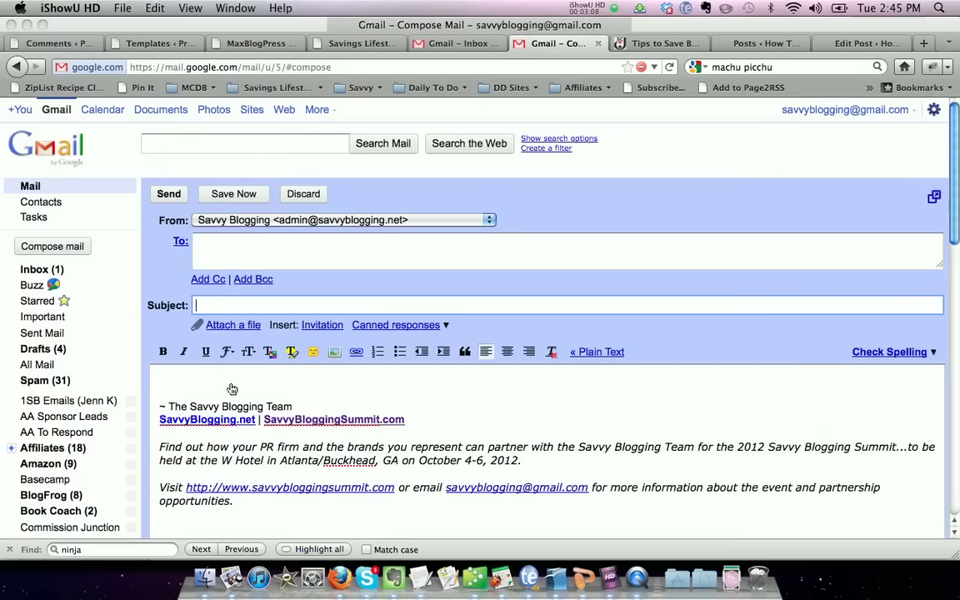
left_click(440, 326)
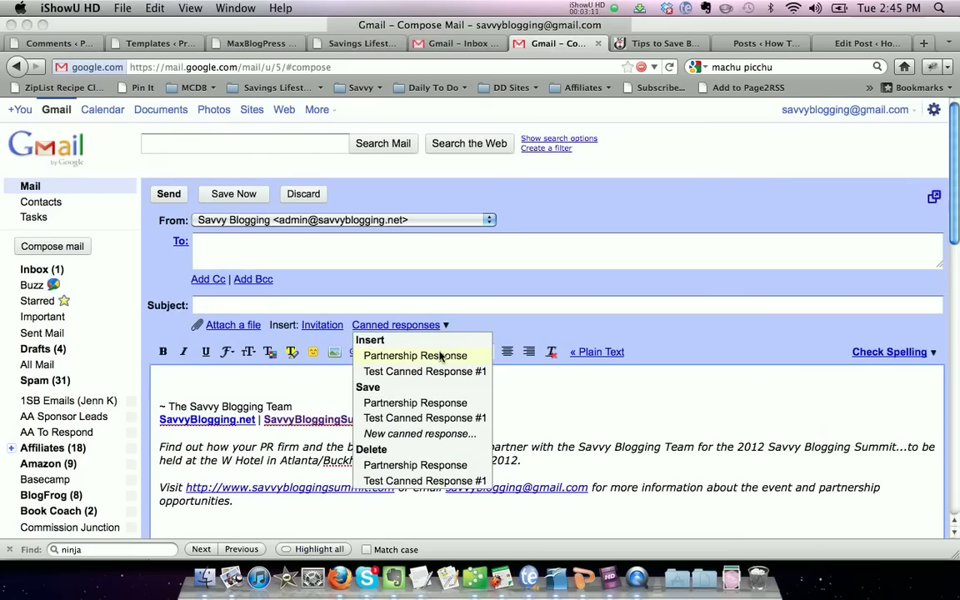
left_click(433, 419)
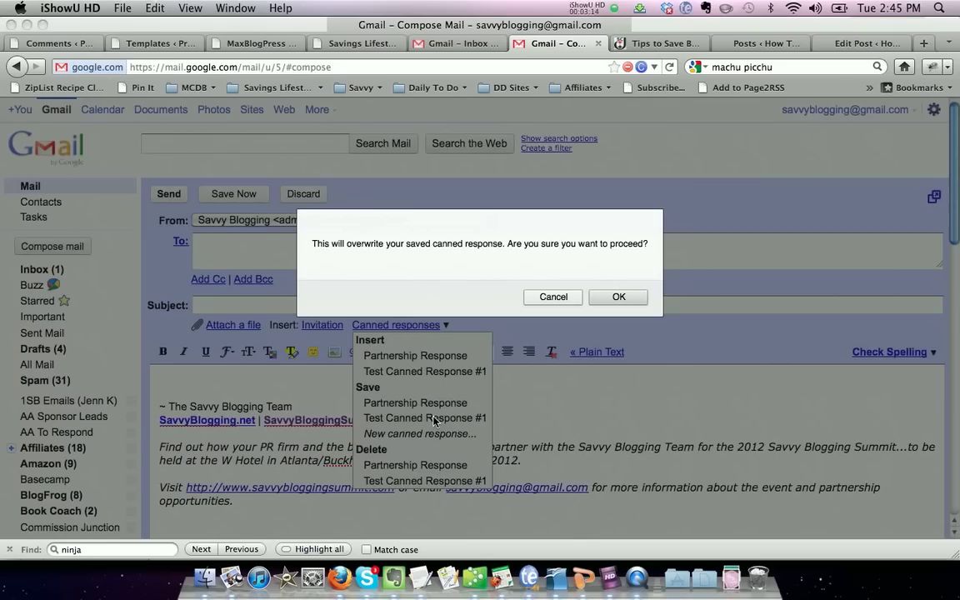
left_click(554, 300)
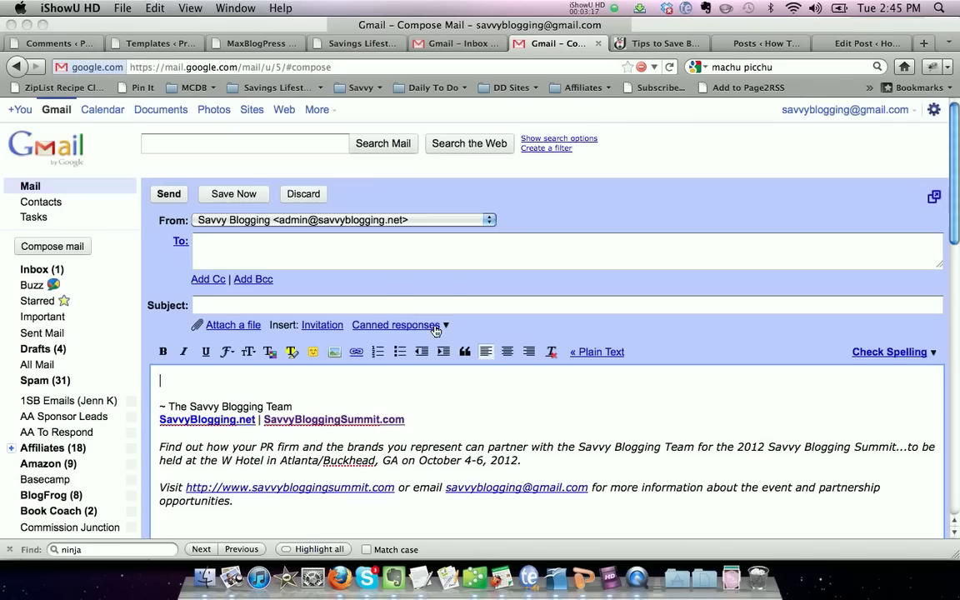
Insert the canned response Test Canned Response #1 into the new email's body.
left_click(435, 326)
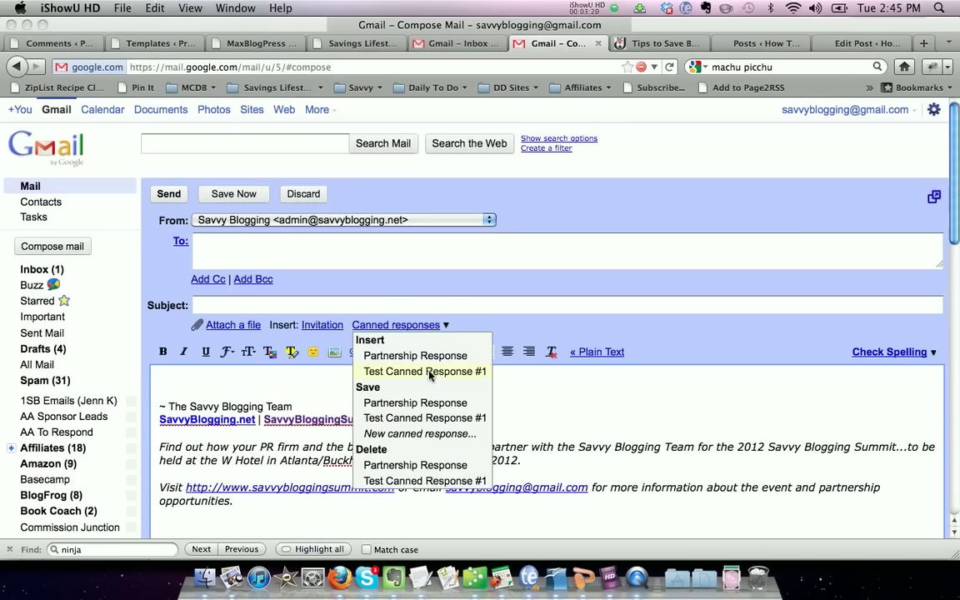
left_click(426, 372)
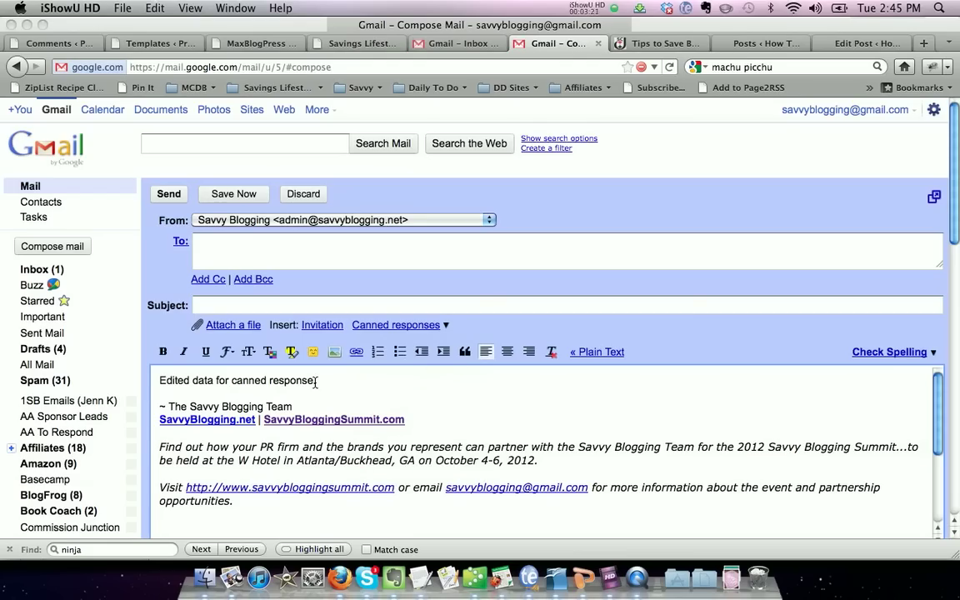